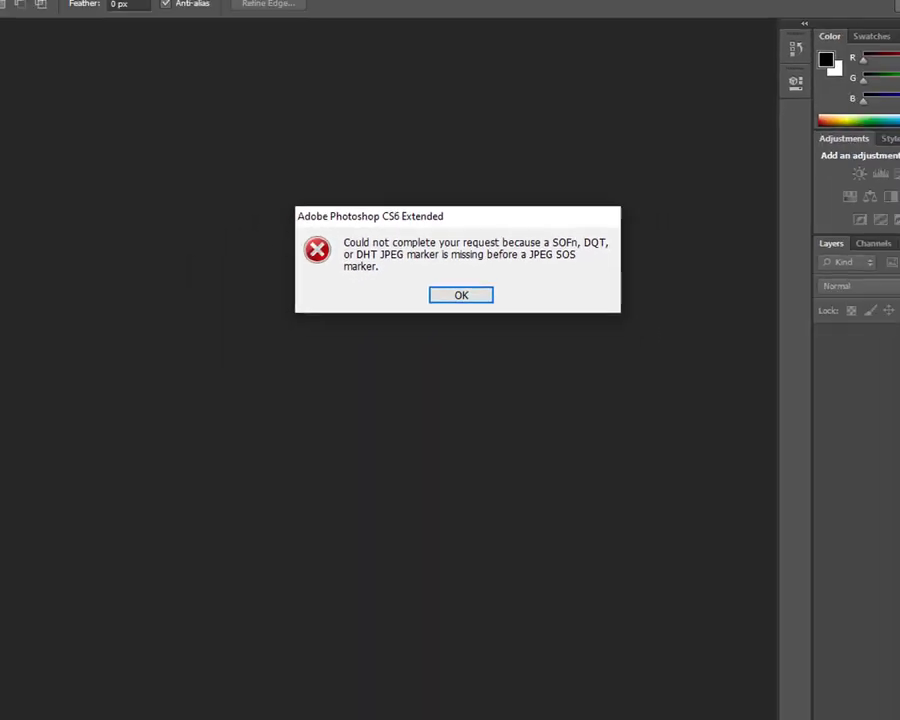
Step: Dismiss Photoshop's 'Could not complete your request' missing JPEG SOS marker error
click(446, 275)
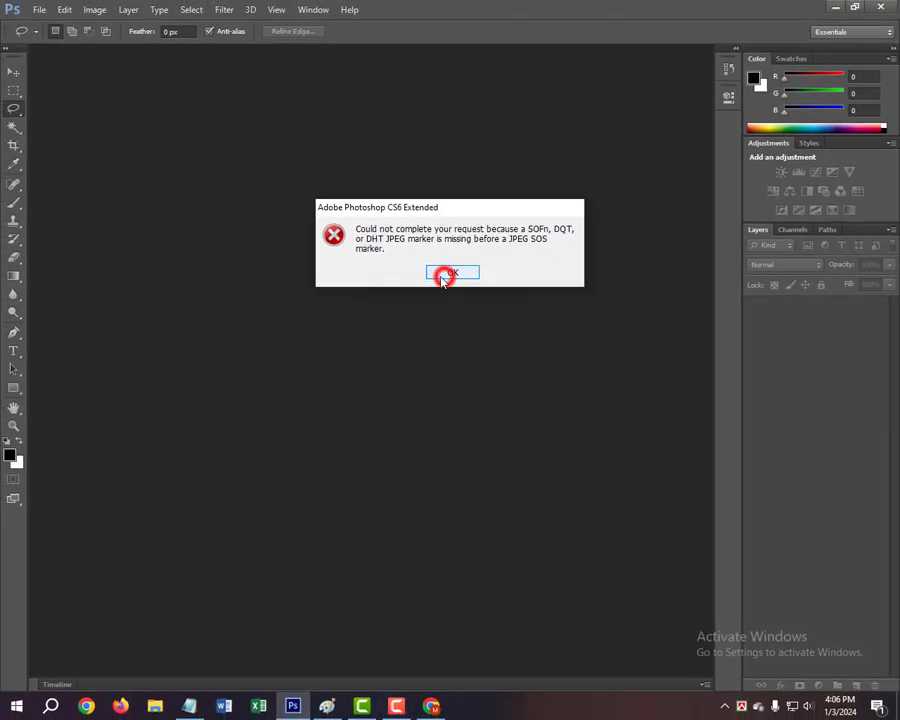
click(38, 9)
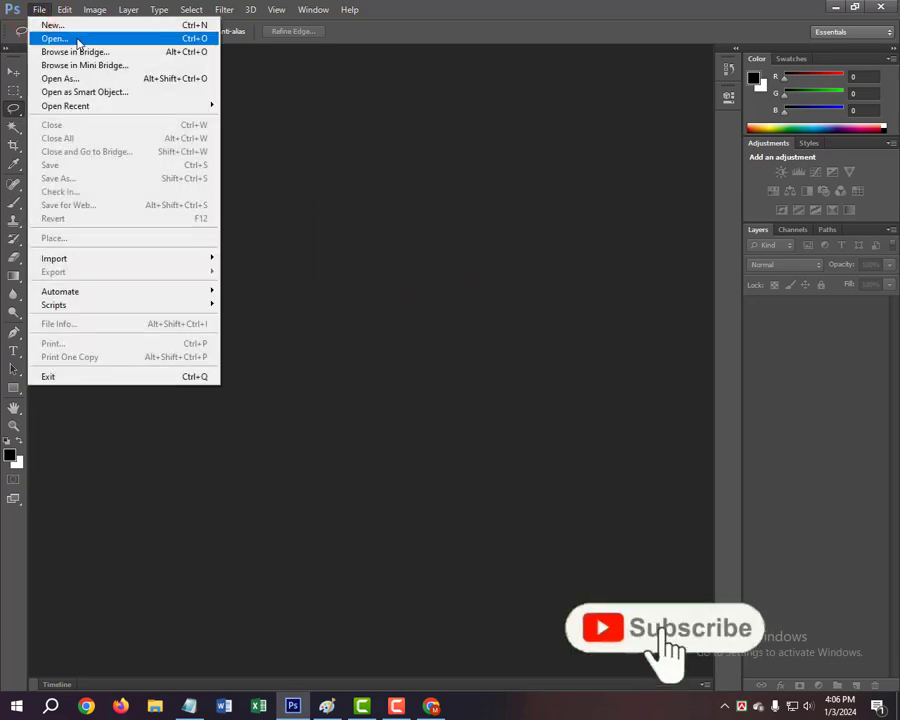
click(77, 40)
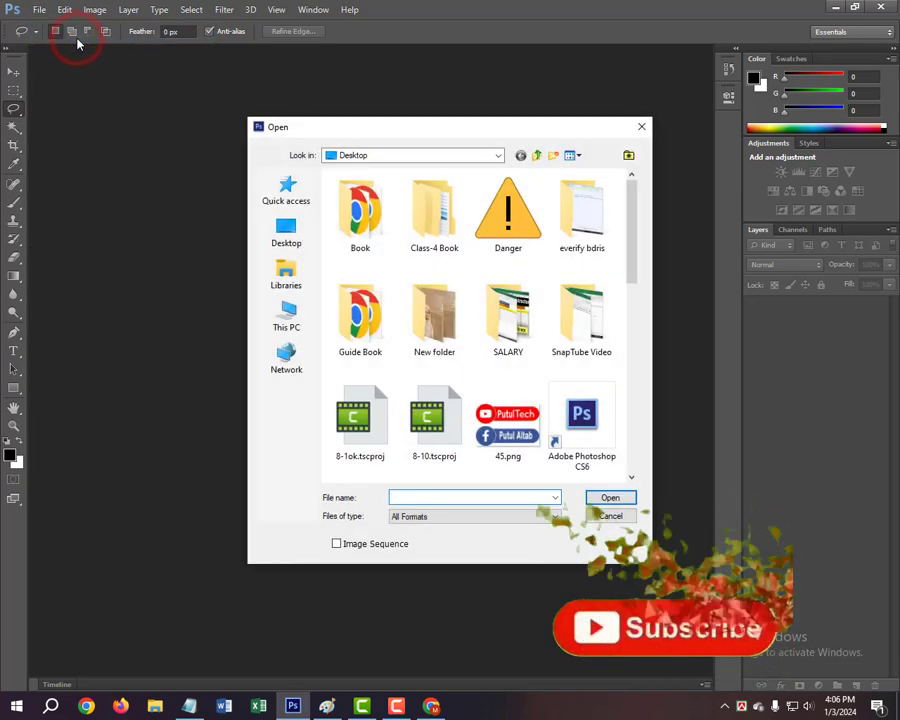
drag(633, 270, 633, 425)
click(584, 412)
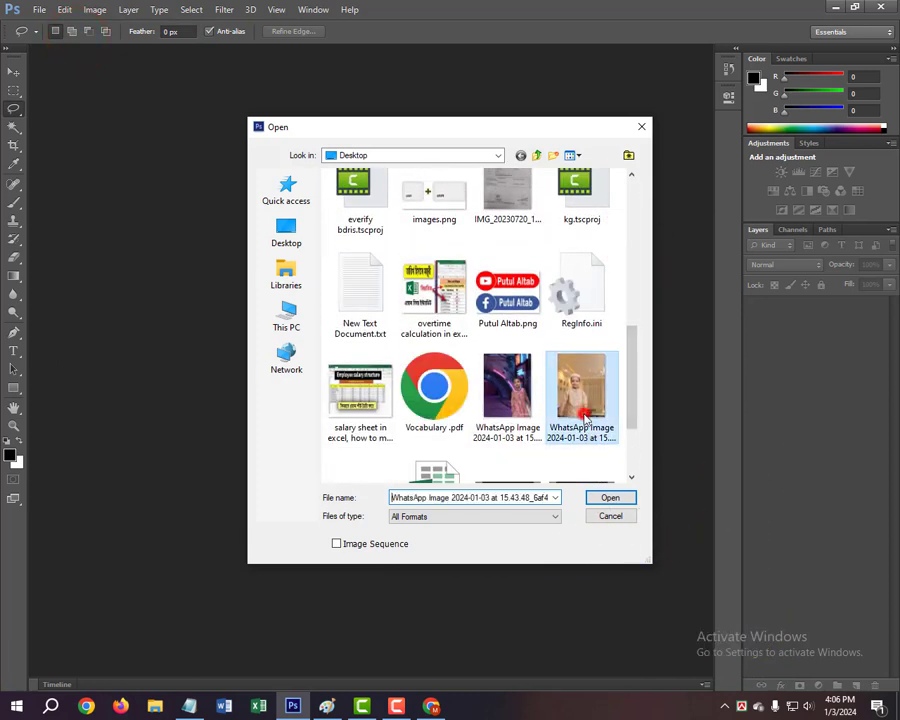
click(609, 497)
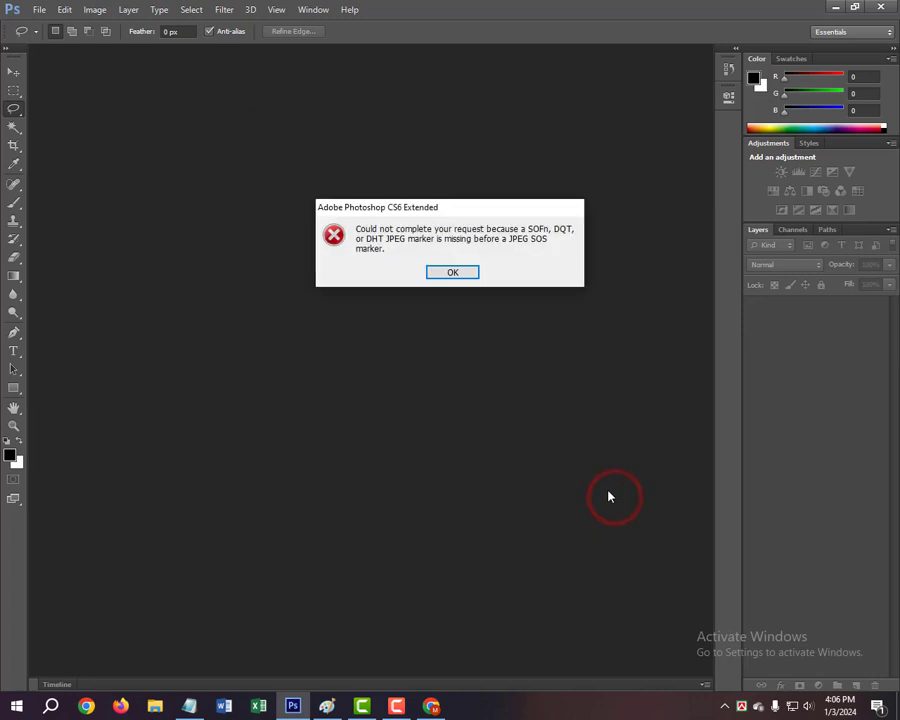
click(452, 273)
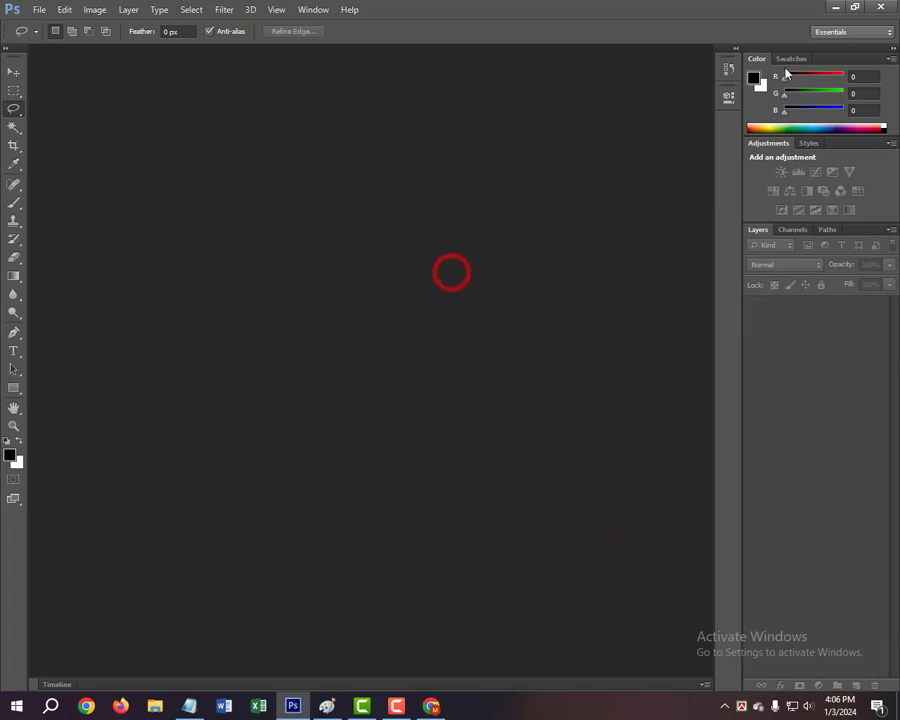
Step: Drag the WhatsApp image into Photoshop again, then dismiss the recurring JPEG marker error
click(831, 7)
mouse_move(288, 445)
mouse_down()
mouse_move(299, 670)
mouse_move(339, 259)
mouse_up()
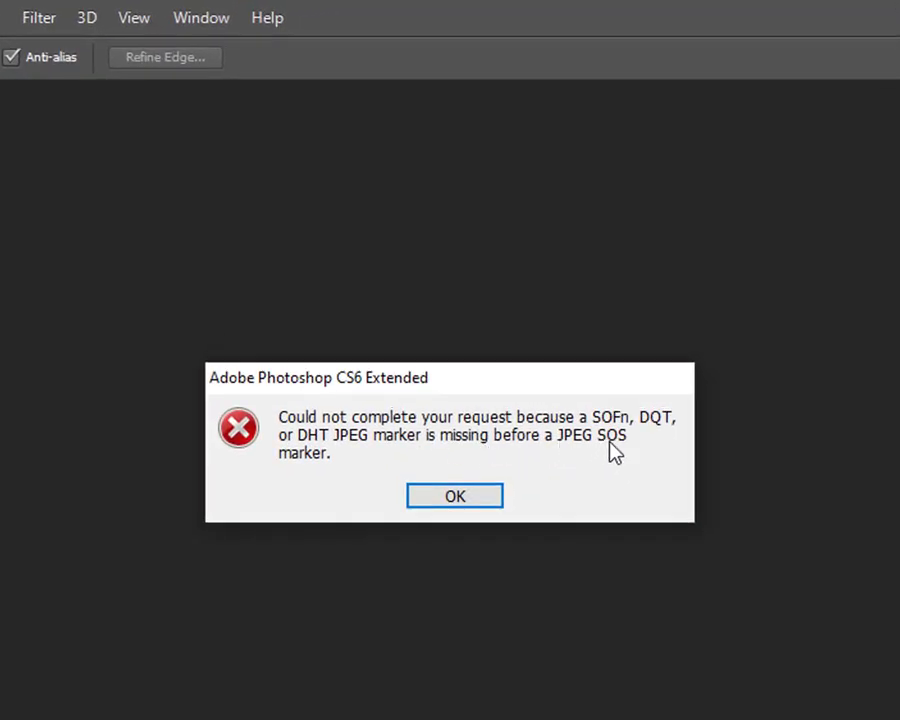
click(441, 498)
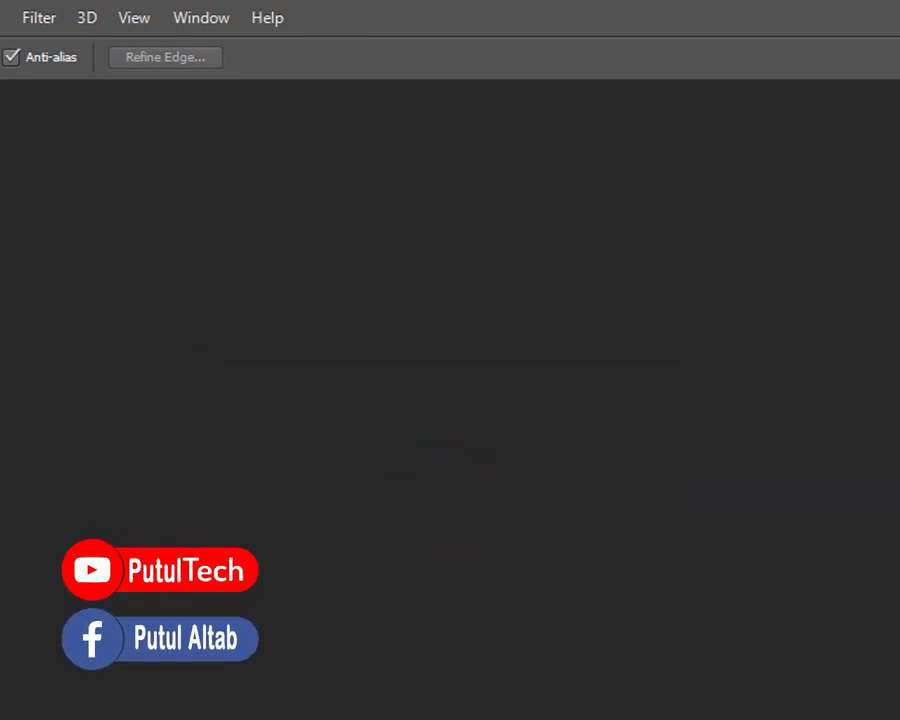
key(super)
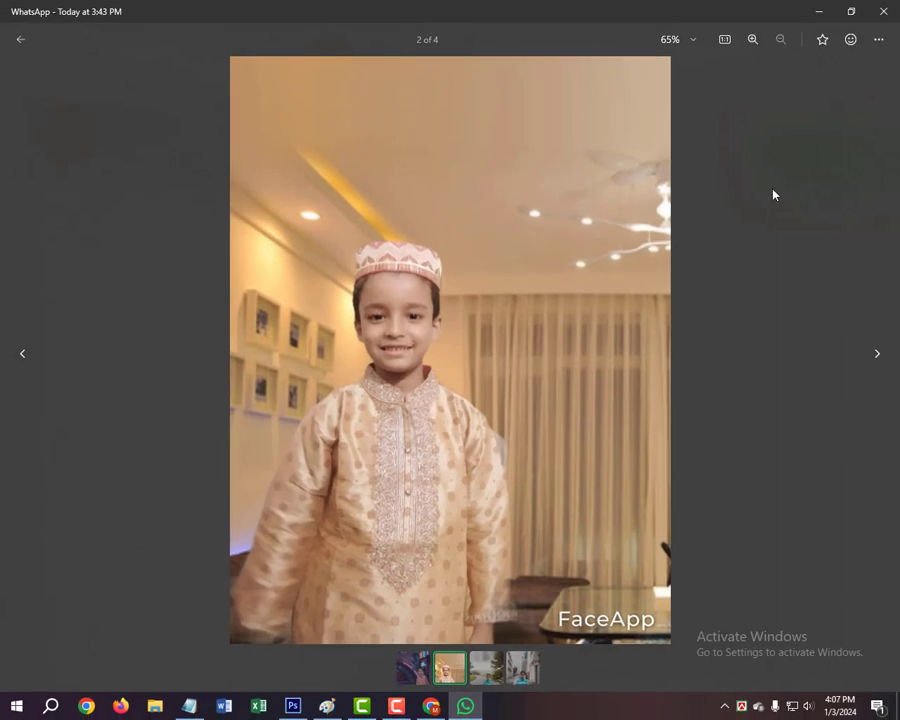
Step: Minimize the Photos viewer and then Photoshop, leaving the desktop visible
click(827, 11)
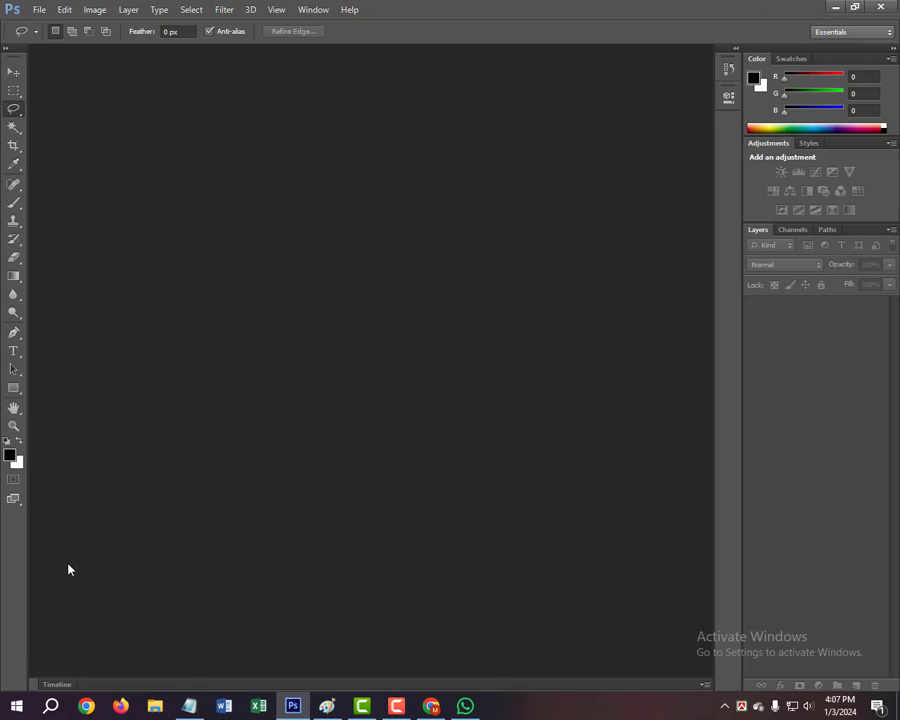
click(832, 7)
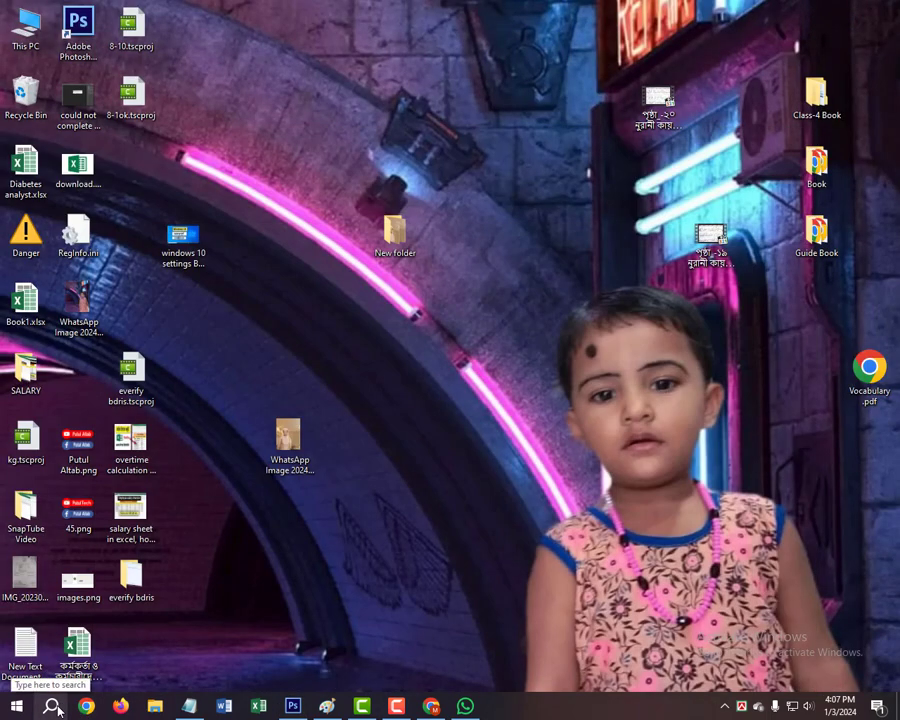
Step: Search Windows for 'paint' so the Paint app appears as best match
click(55, 707)
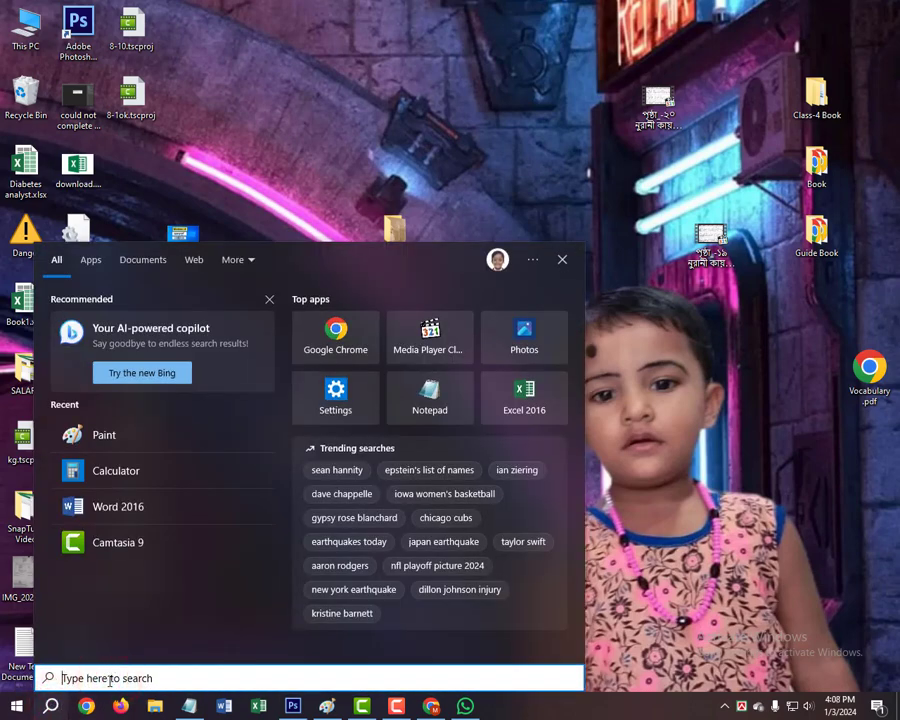
text(p)
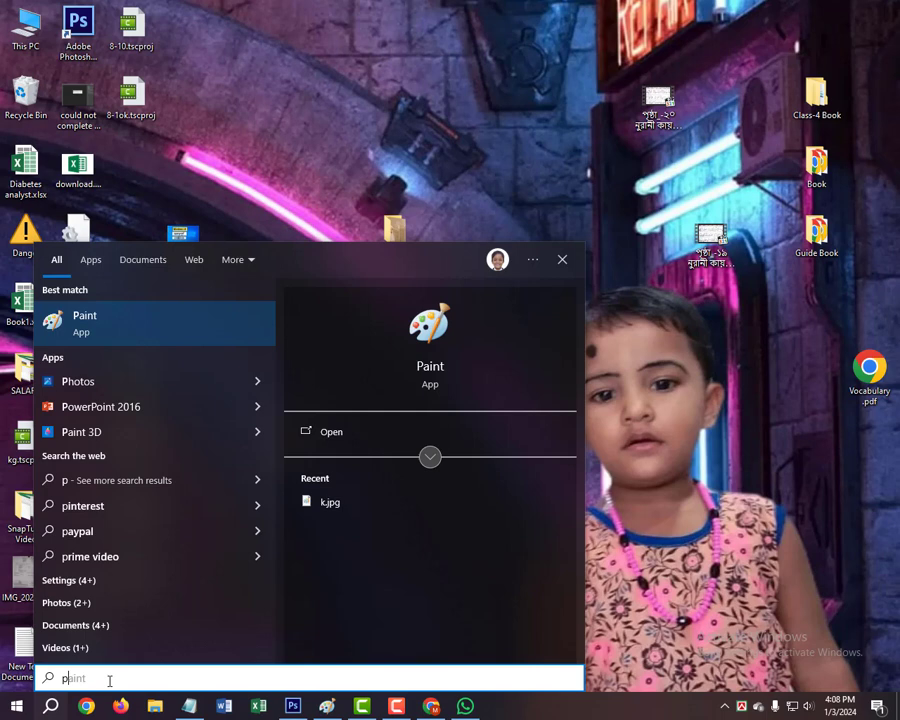
text(ain)
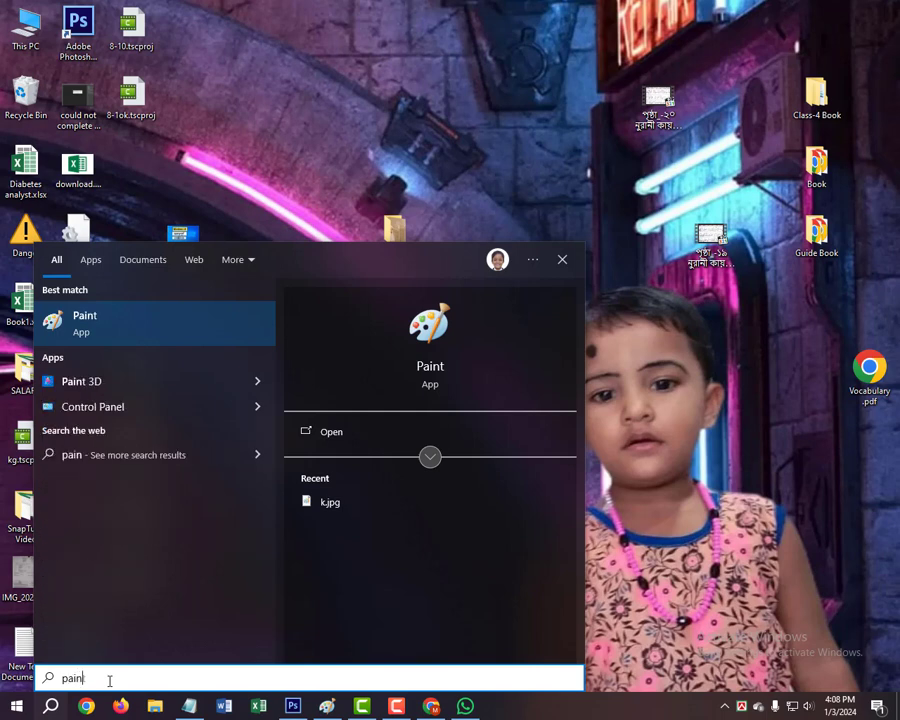
text(t)
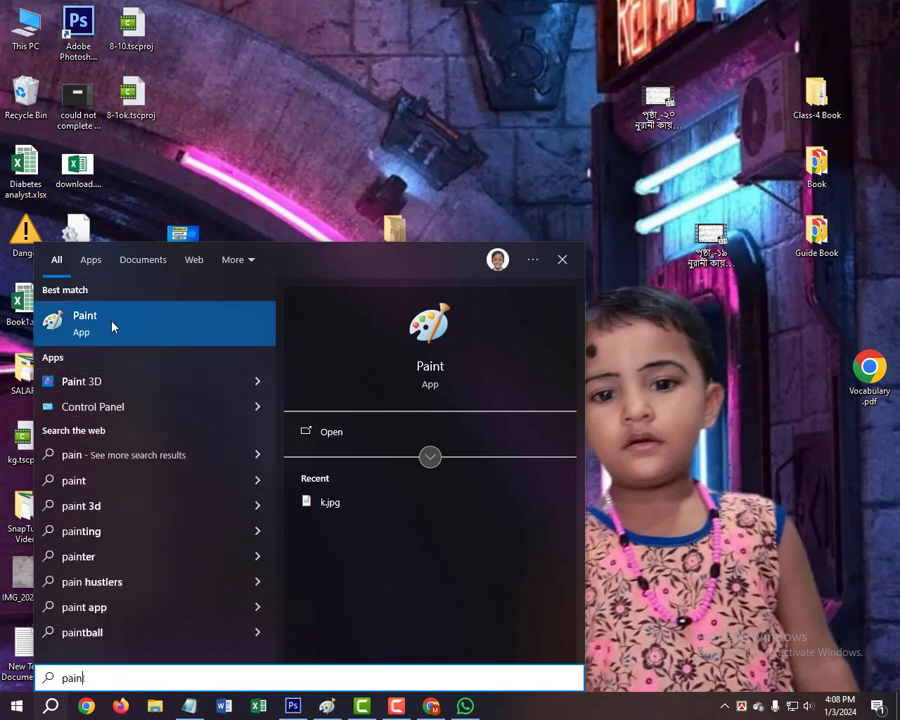
Step: Launch Paint maximized and open 'WhatsApp Image 2024-01-03 at 15.43.48_6af42ac5.jpg' from the Desktop
click(112, 322)
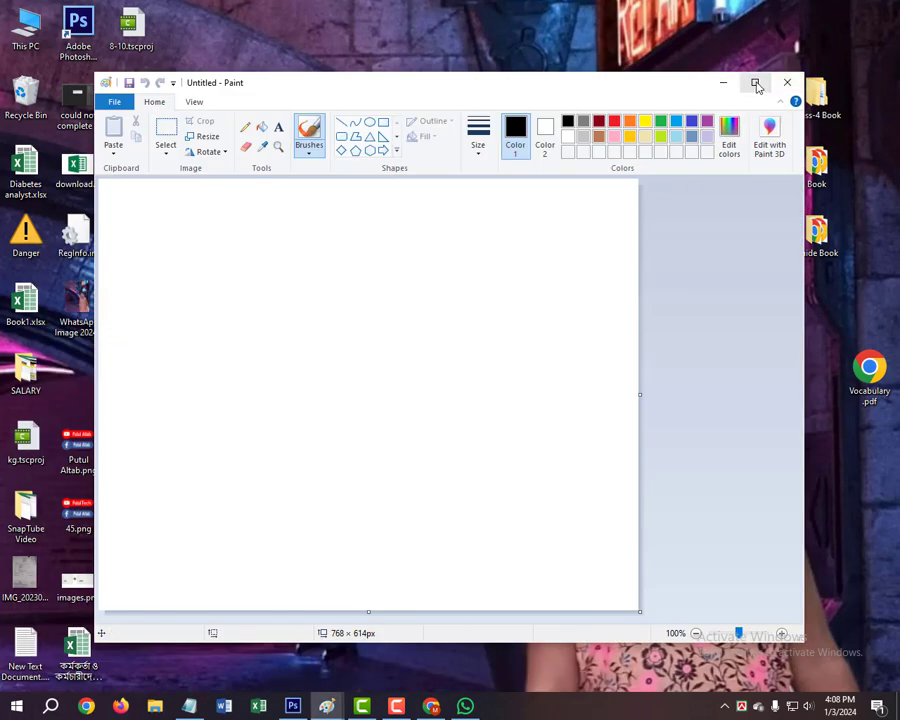
click(755, 82)
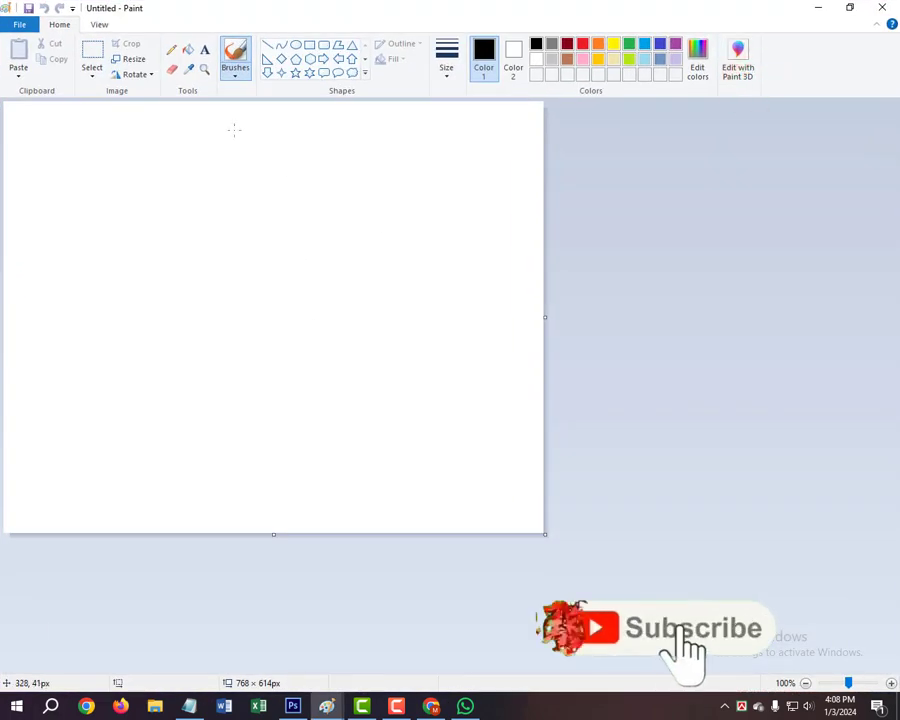
click(19, 26)
click(45, 80)
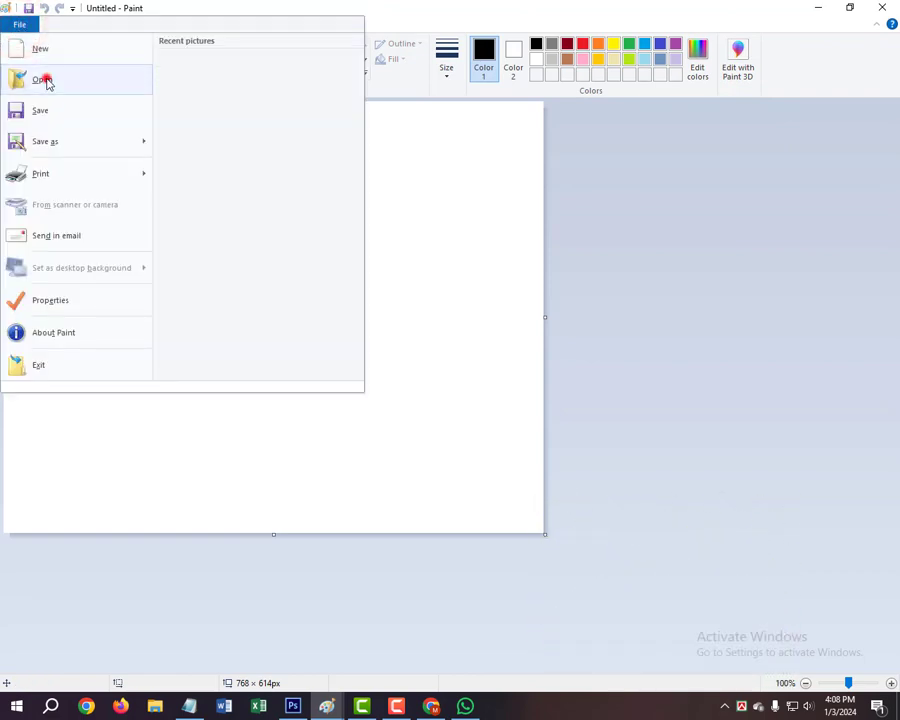
click(20, 24)
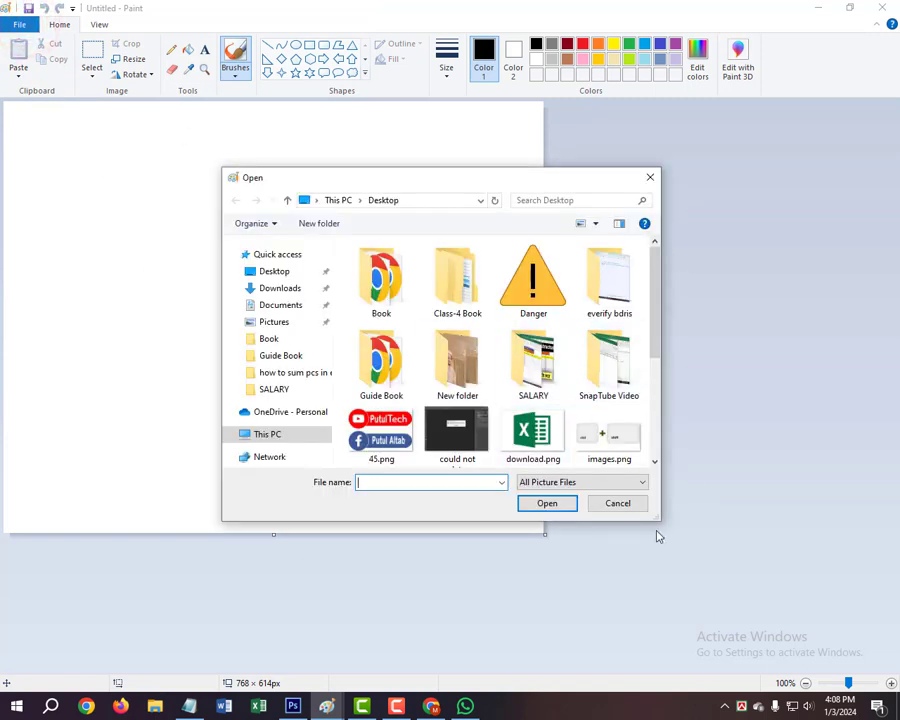
drag(652, 519, 708, 602)
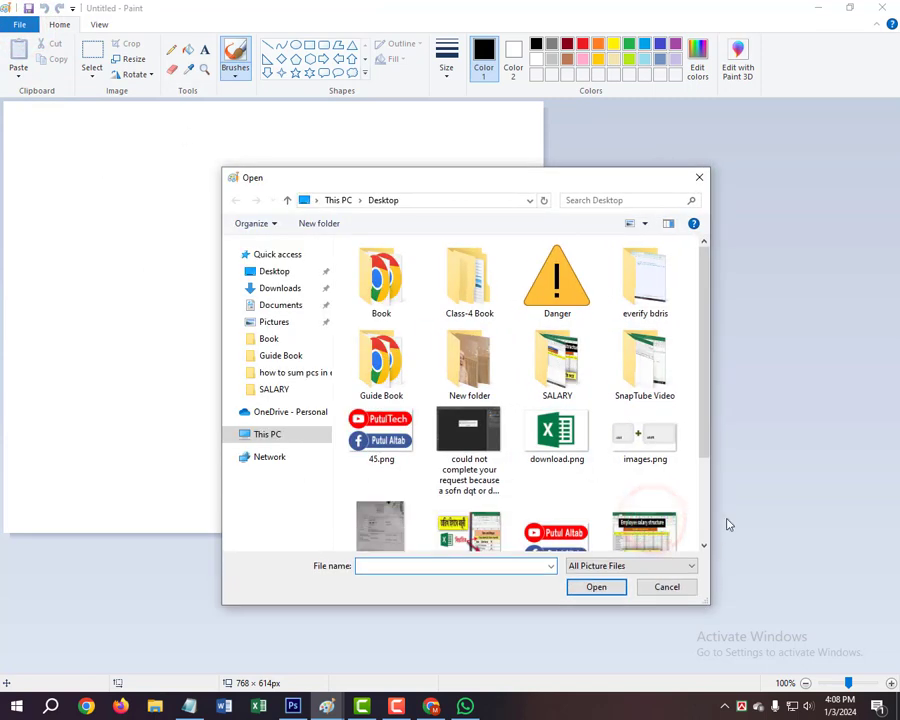
scroll(703, 432, down, 3)
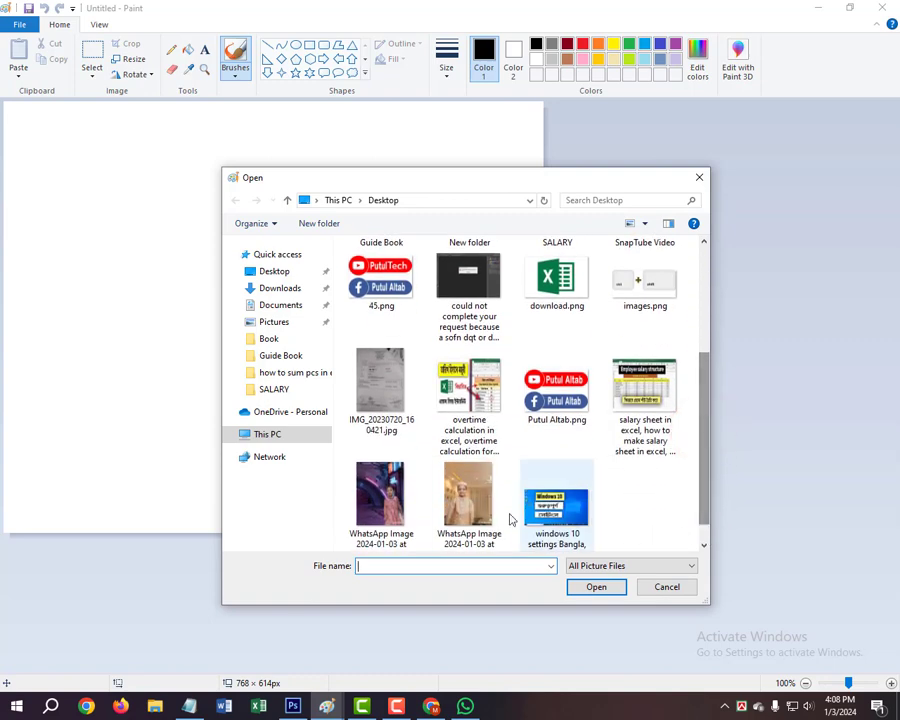
click(472, 510)
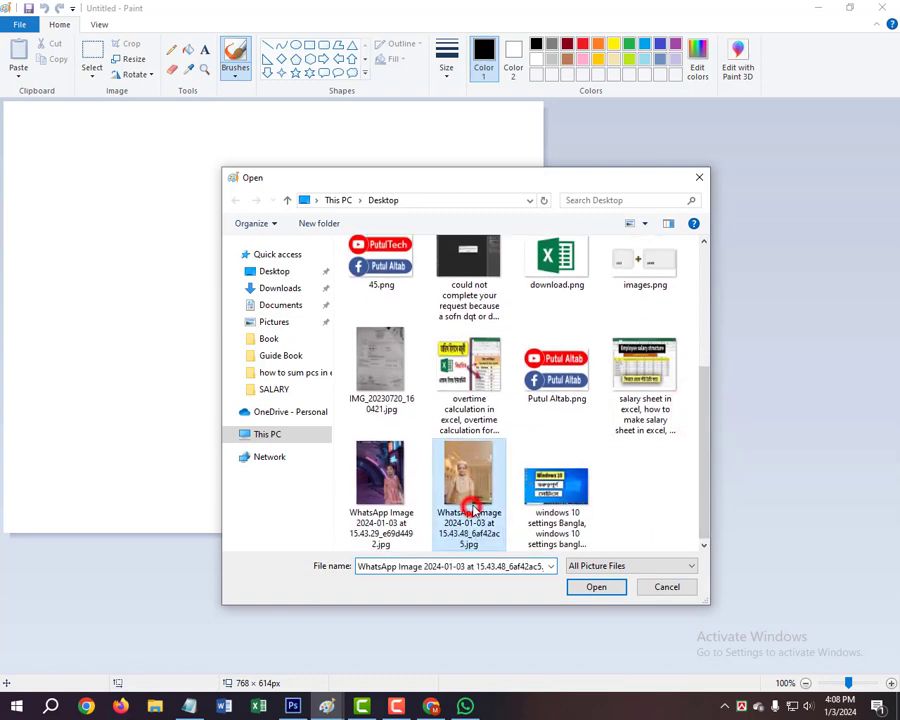
click(598, 588)
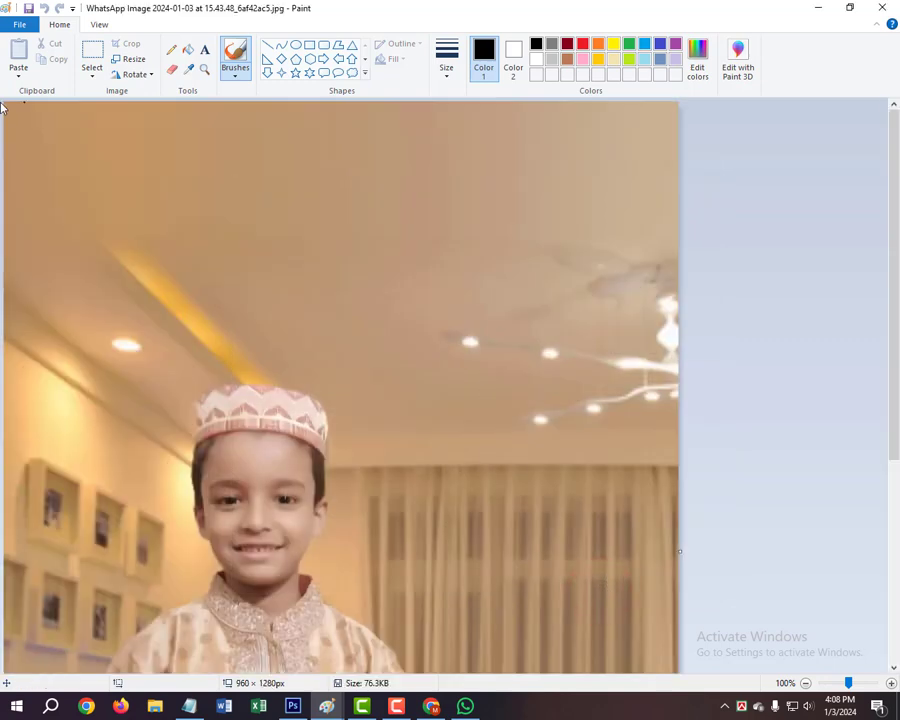
Step: Reload the same WhatsApp photo in Paint from the Desktop
click(20, 28)
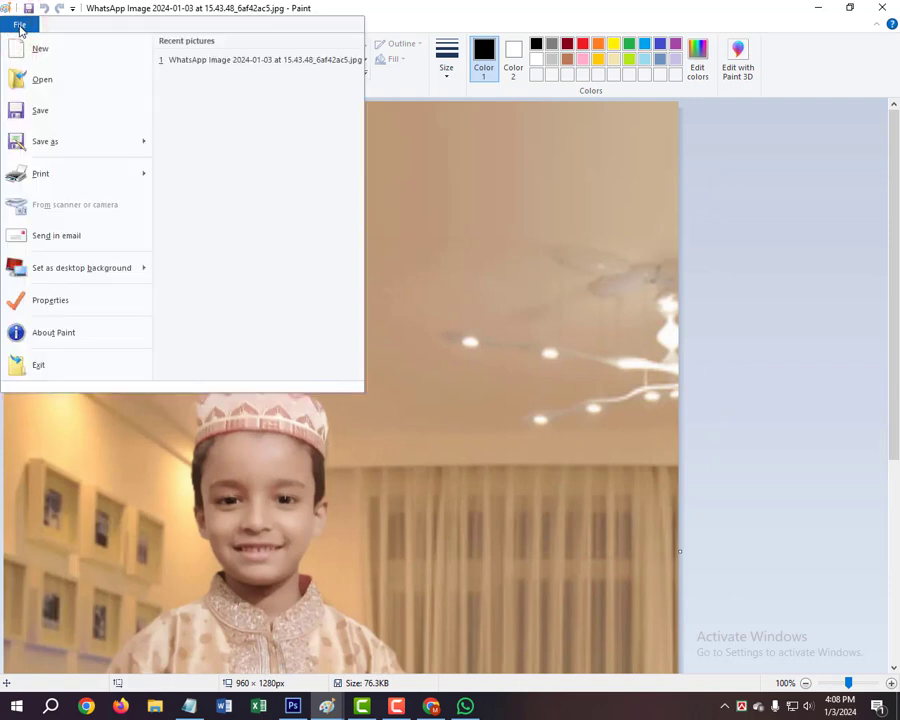
click(45, 80)
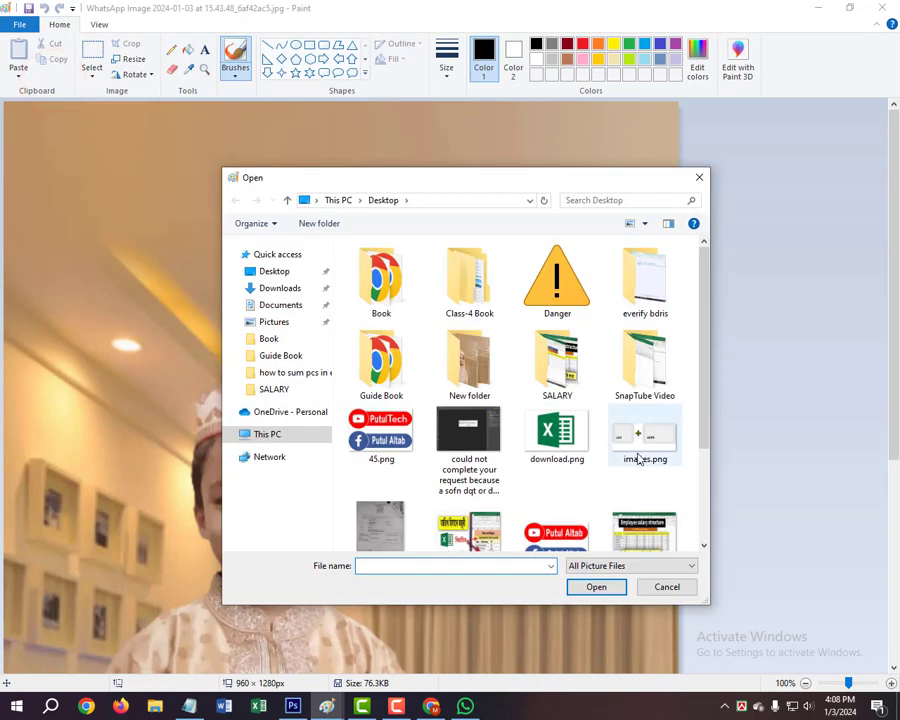
drag(707, 425, 697, 548)
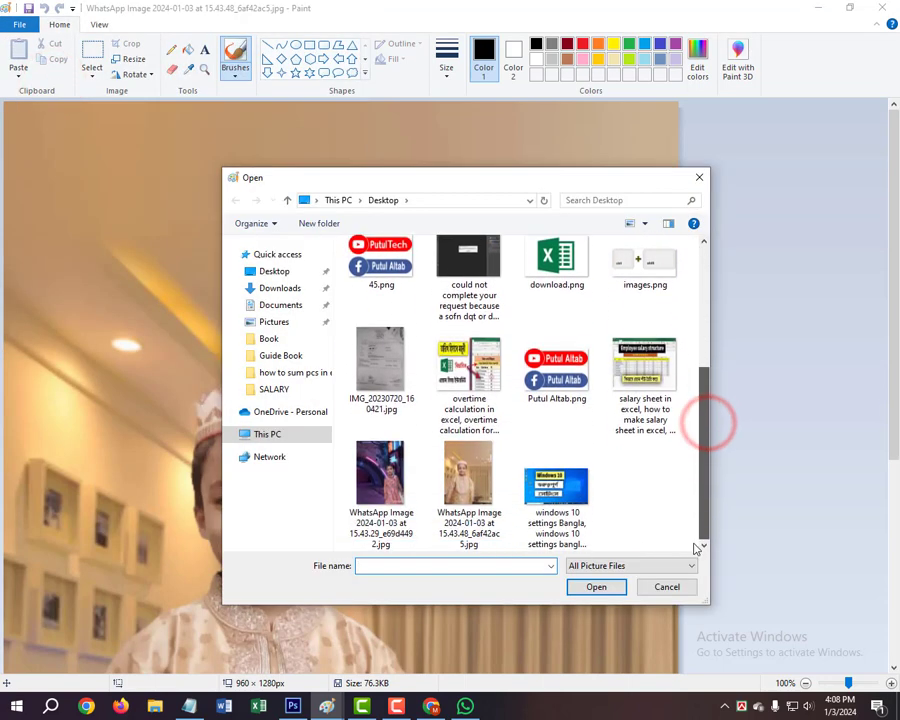
click(469, 478)
click(596, 587)
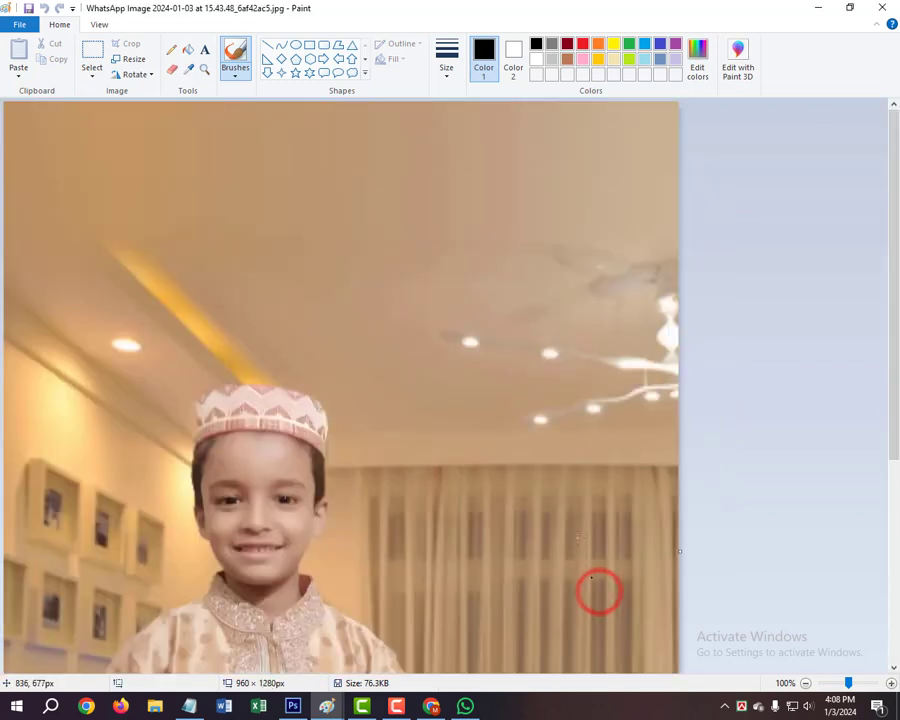
Step: Save the photo twice so it becomes 129.7KB, then minimize Paint
click(20, 24)
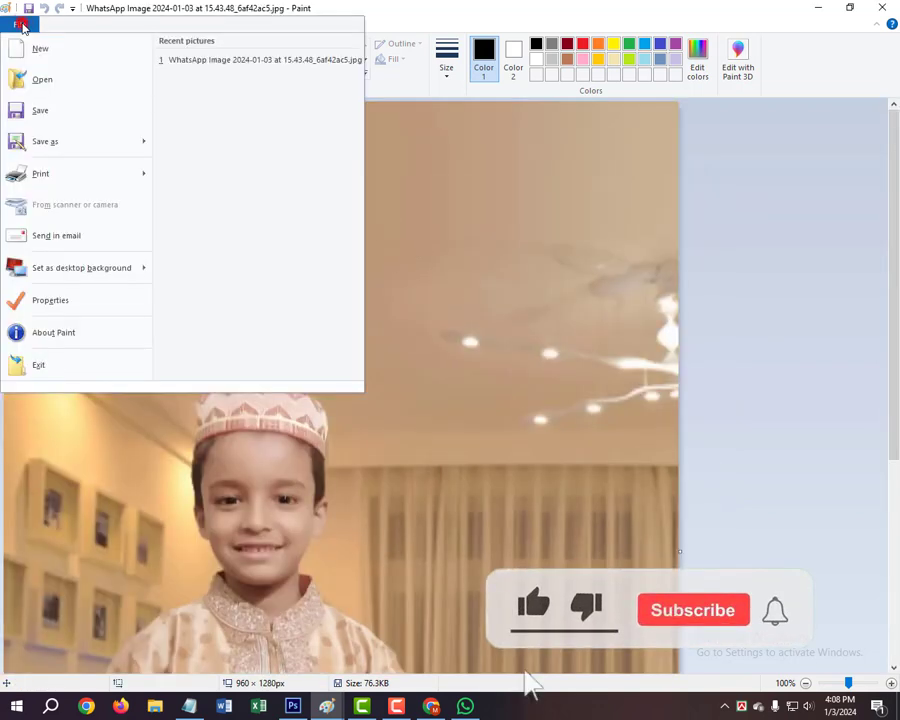
click(60, 120)
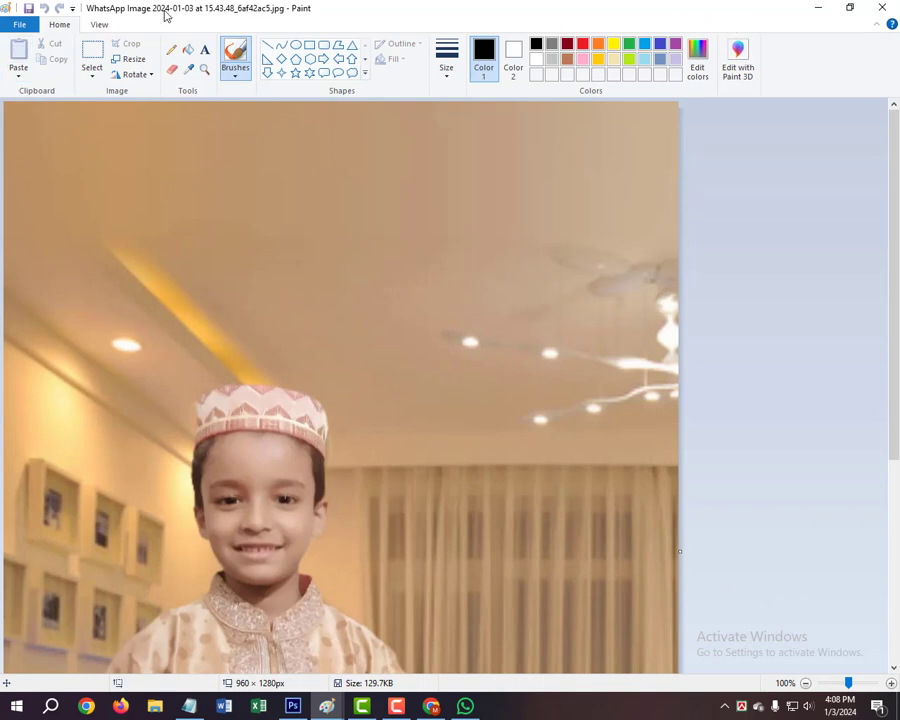
click(18, 27)
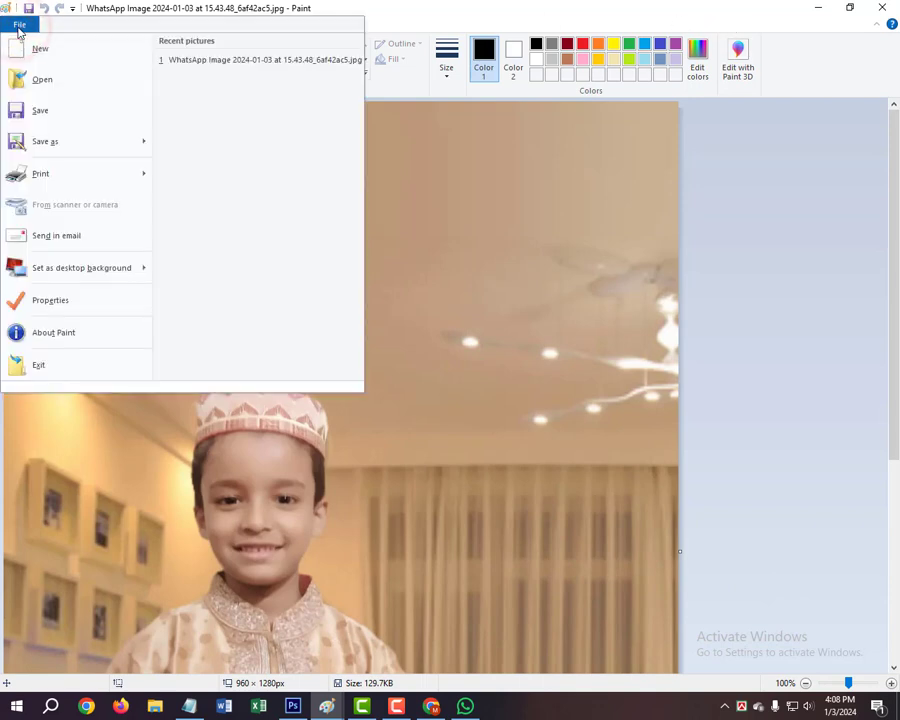
click(52, 109)
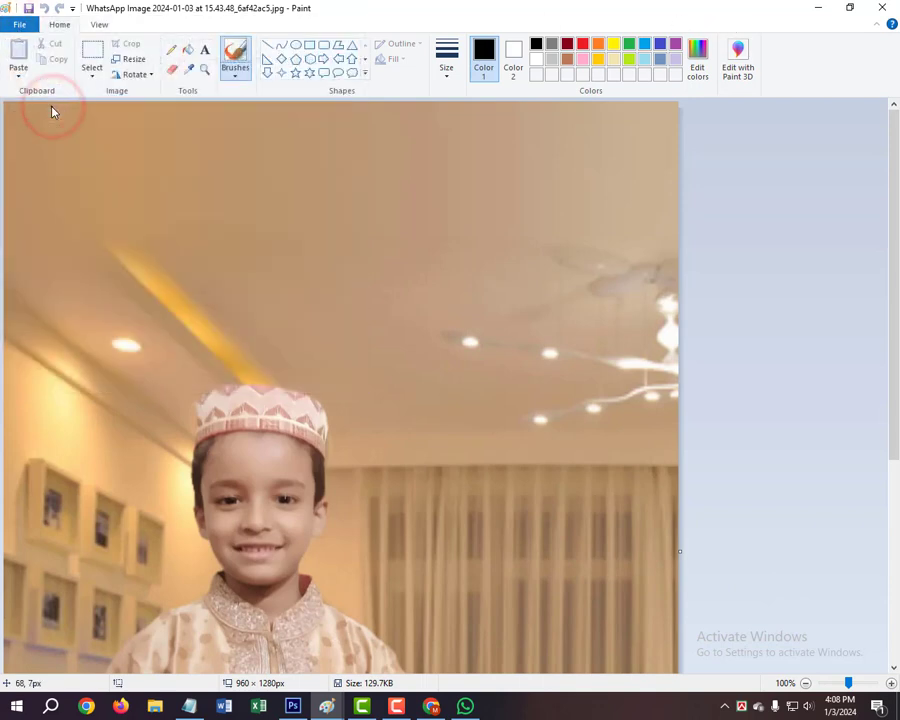
click(819, 9)
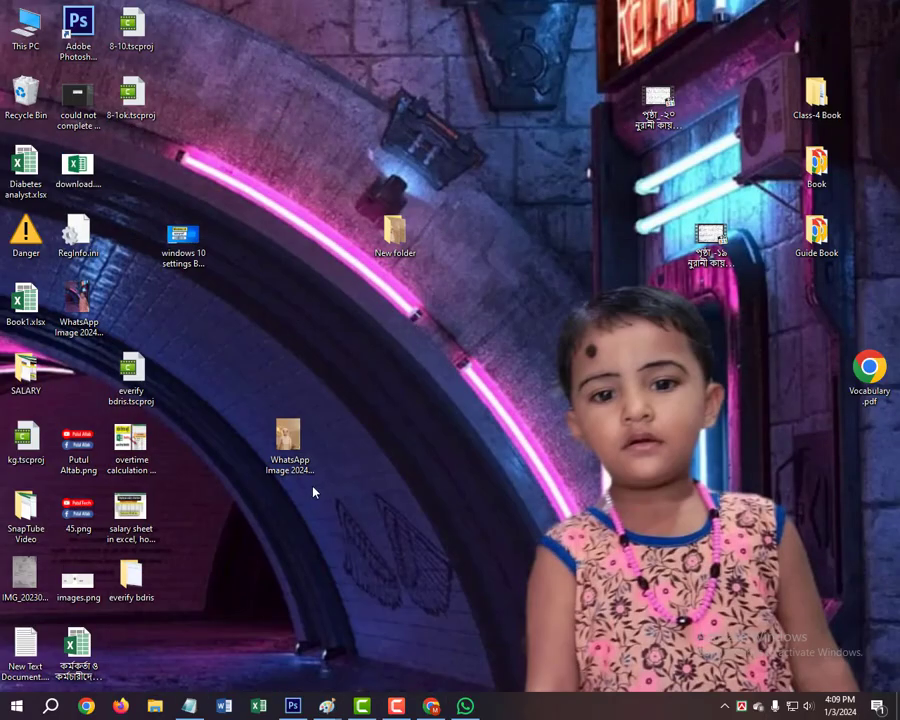
mouse_move(281, 440)
mouse_down()
mouse_move(401, 496)
mouse_move(285, 712)
mouse_up()
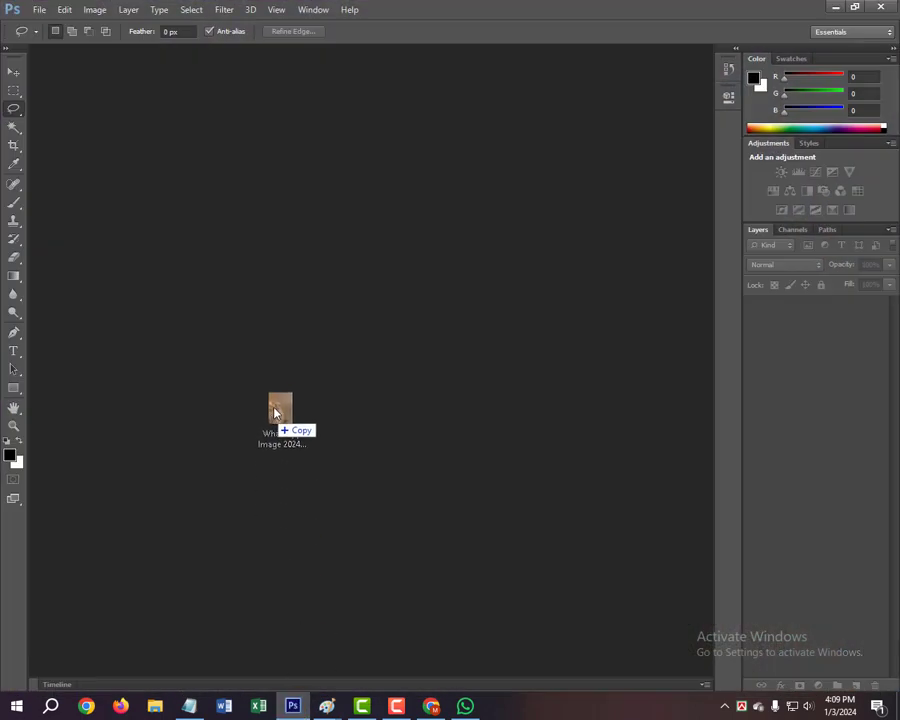
drag(285, 712, 277, 412)
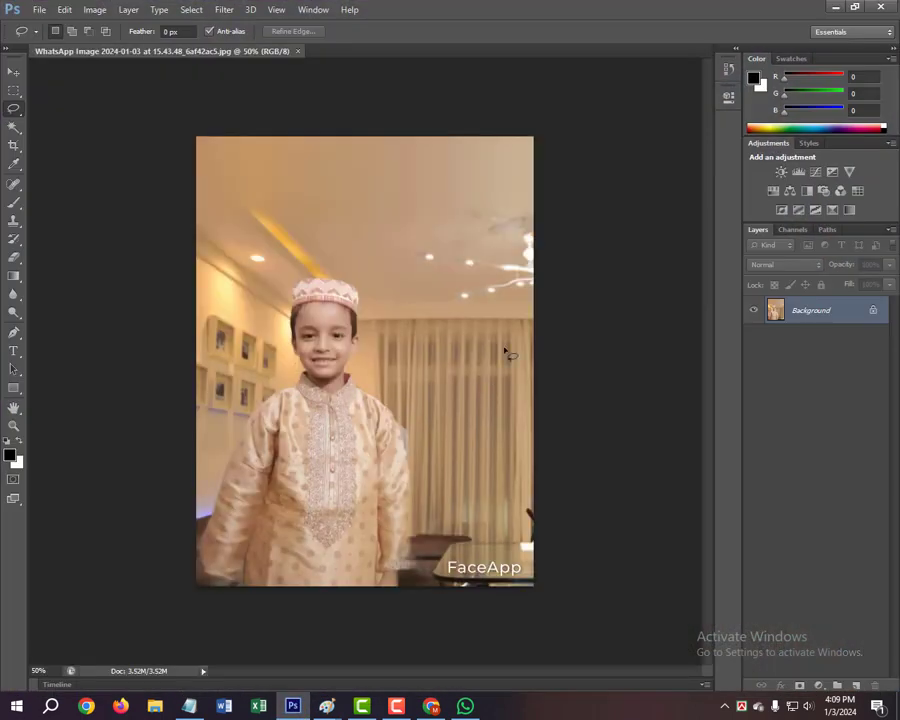
Step: Close the WhatsApp document and reopen it from the Desktop without any JPEG error
click(299, 51)
click(38, 10)
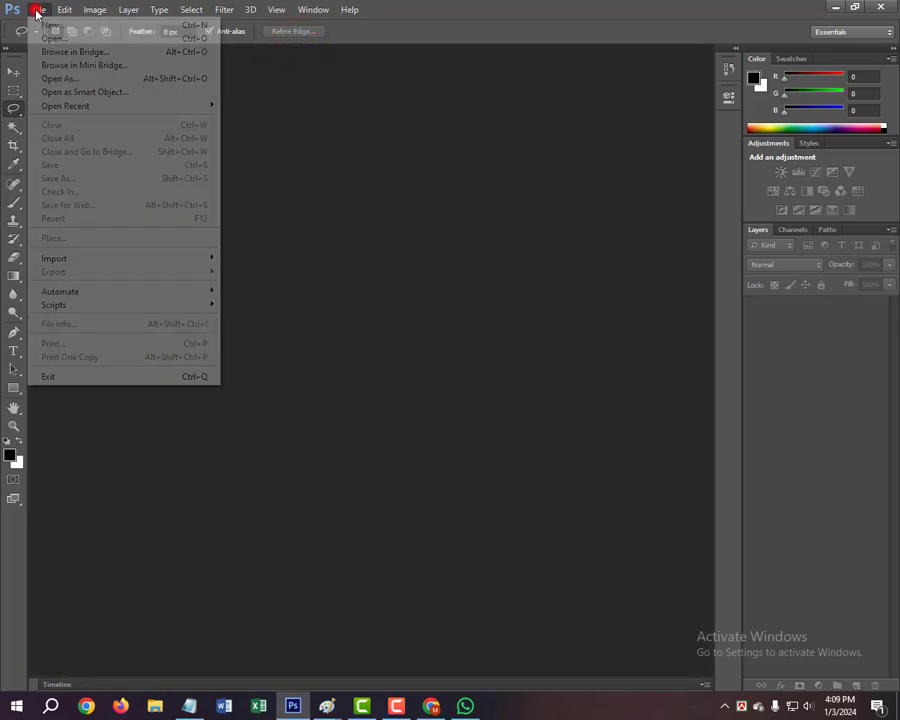
click(50, 36)
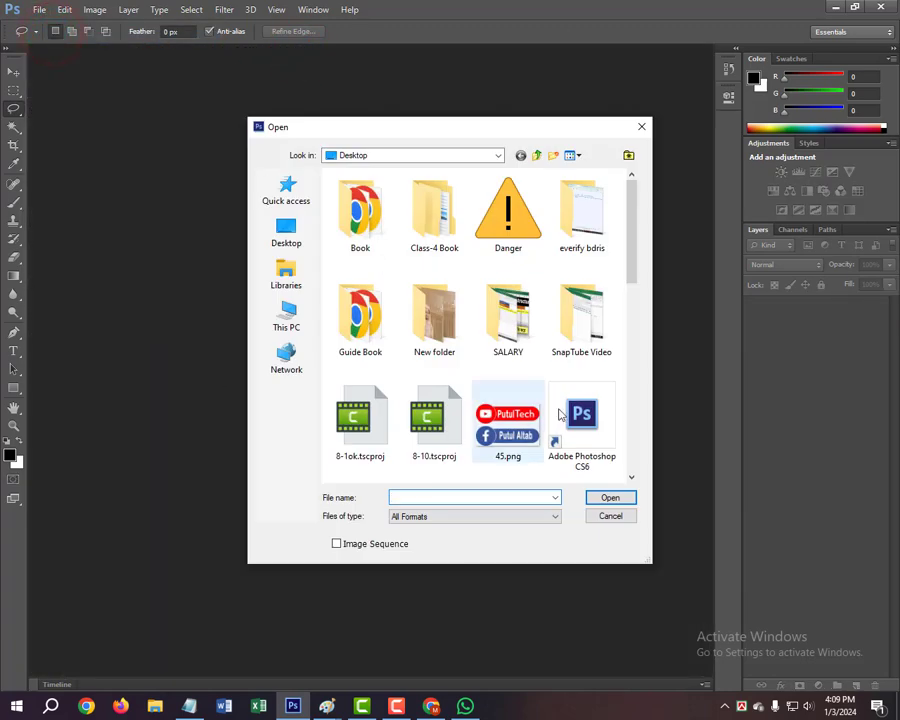
mouse_move(630, 264)
mouse_down()
mouse_move(645, 375)
mouse_move(632, 470)
mouse_up()
click(572, 285)
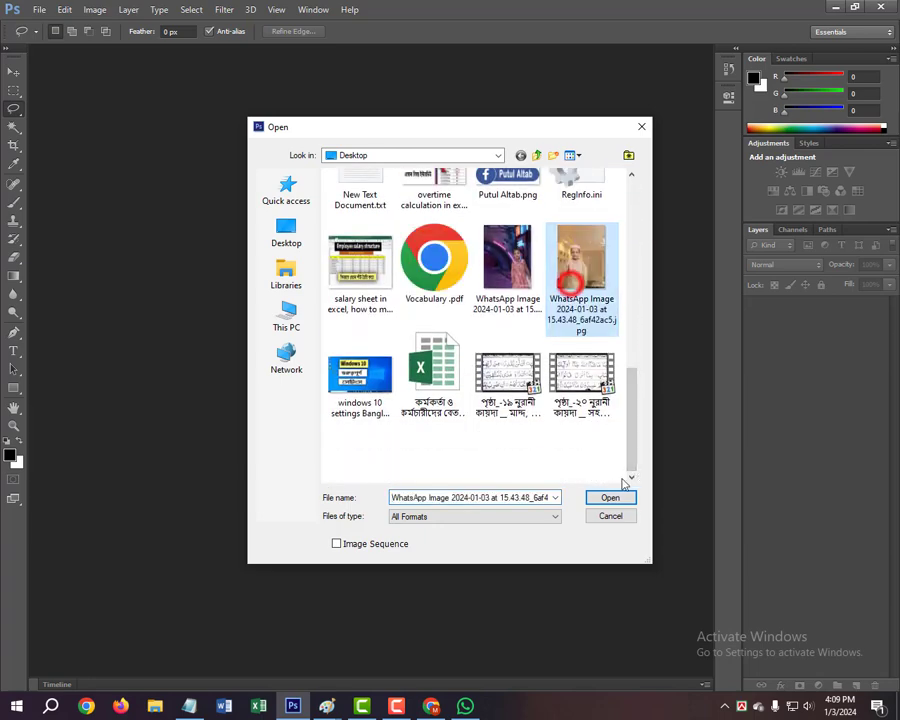
click(614, 497)
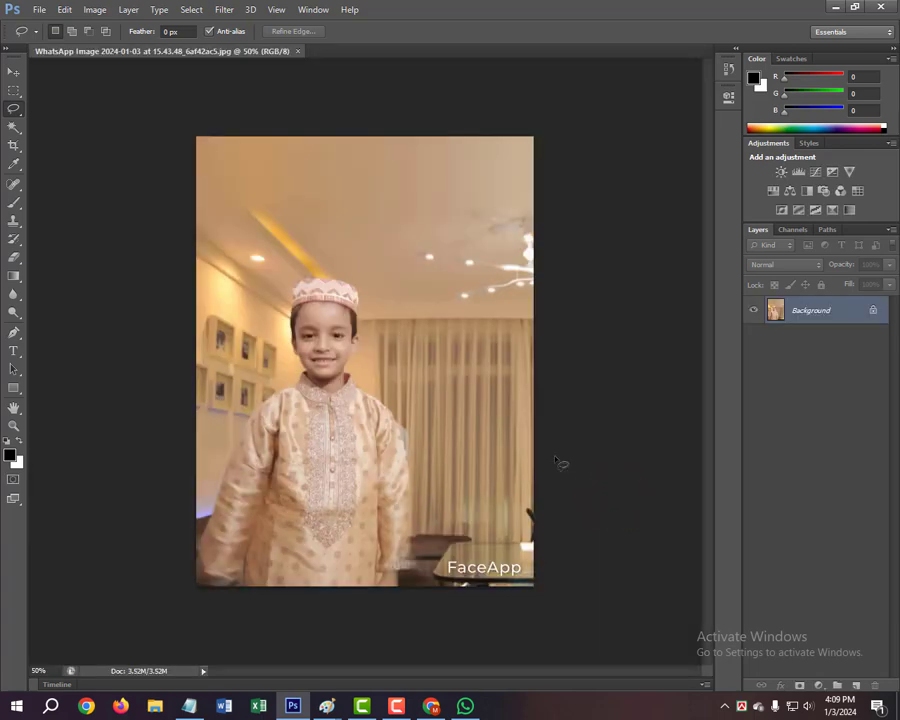